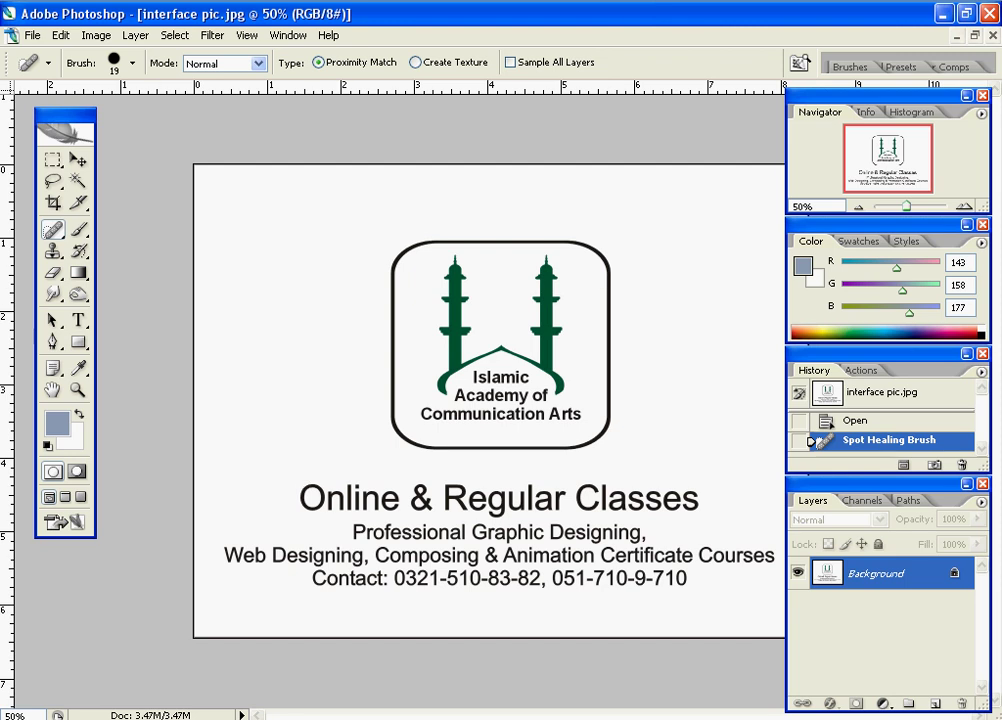
Open the Start menu with the Windows key to reach the programs list.
key(super)
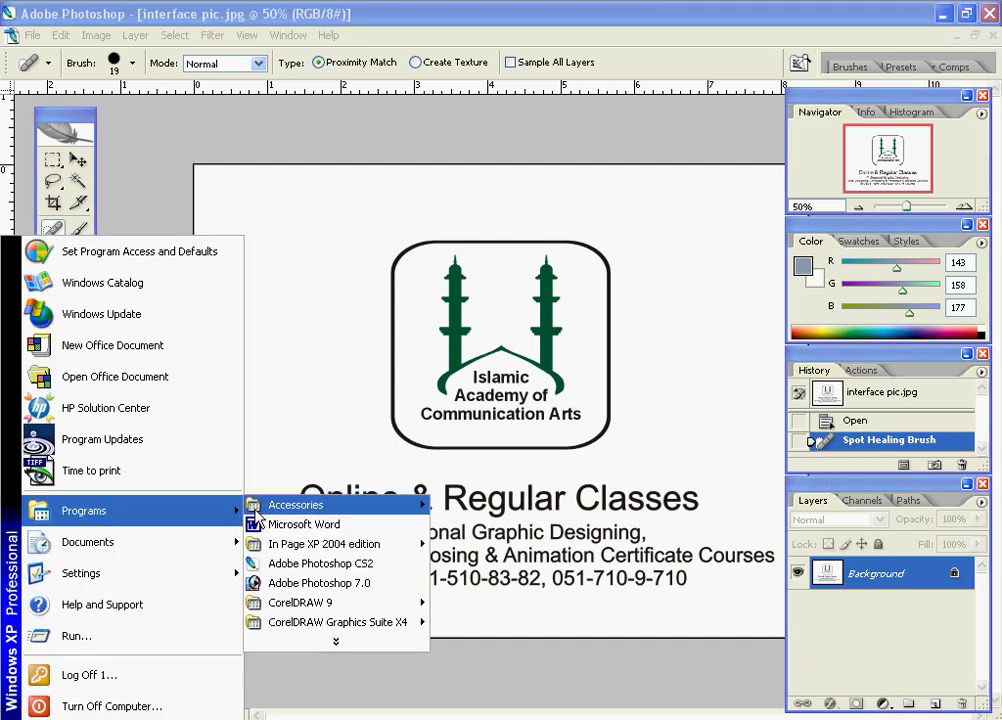
Start Paint from Programs > Accessories to get a blank untitled canvas.
mouse_move(296, 505)
click(500, 527)
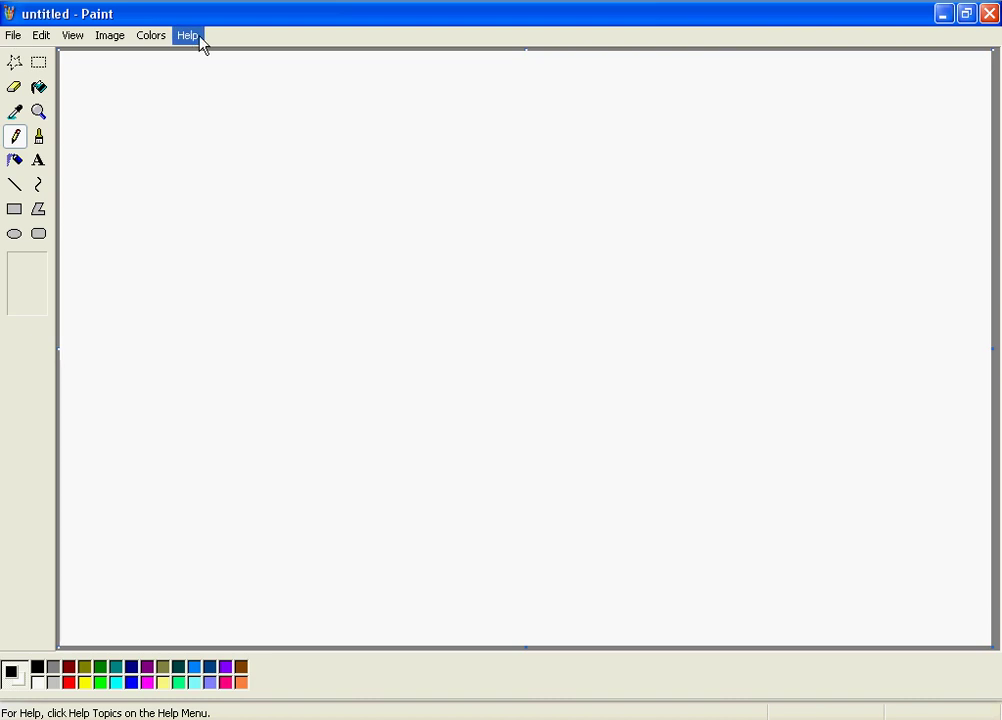
click(108, 37)
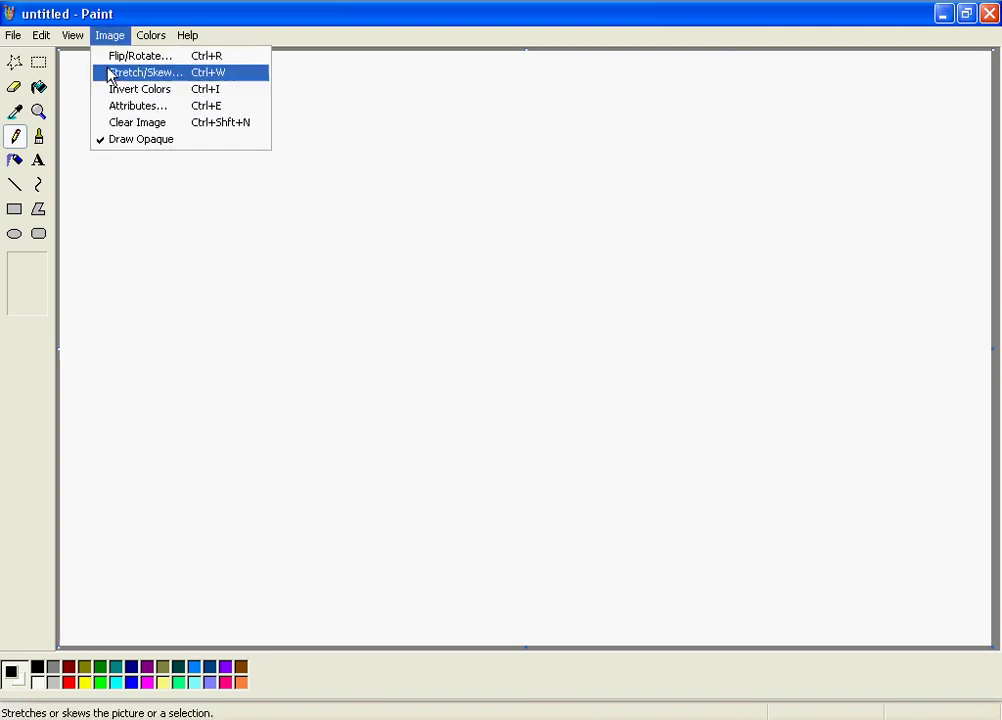
click(380, 112)
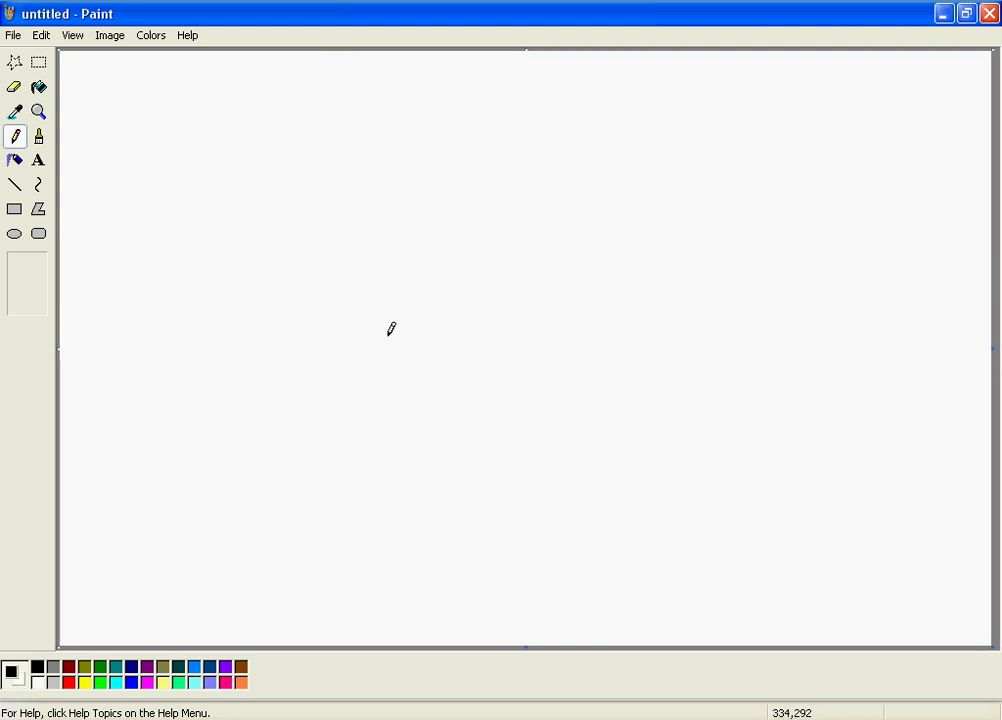
Draw two outlined rectangles in the upper left, the second using the outline-with-fill style.
click(14, 209)
drag(226, 145, 362, 249)
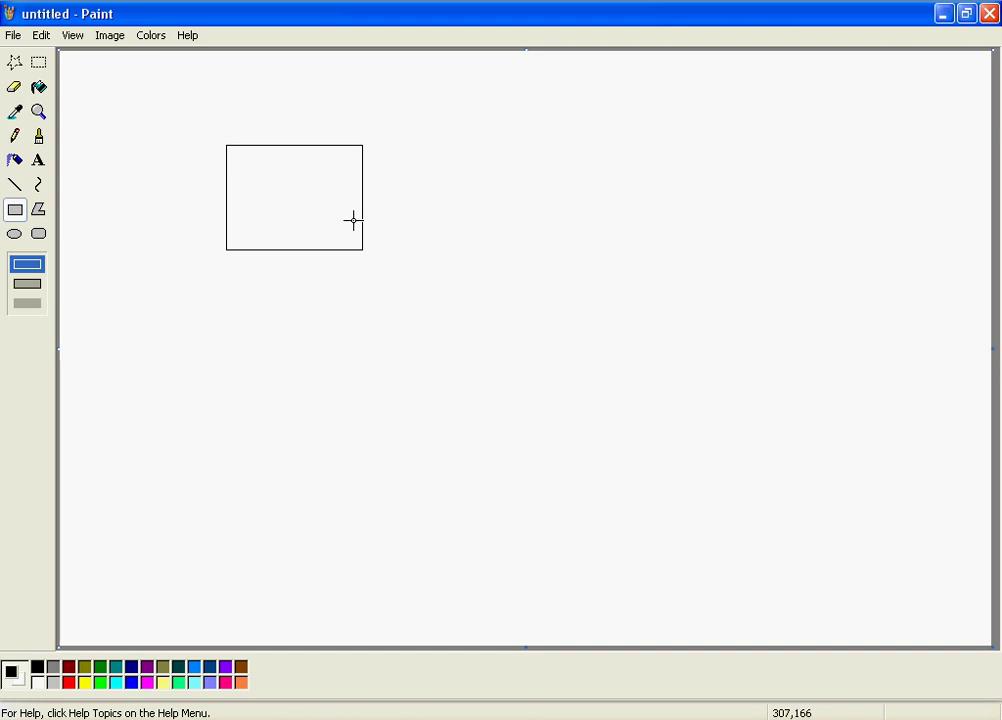
click(27, 284)
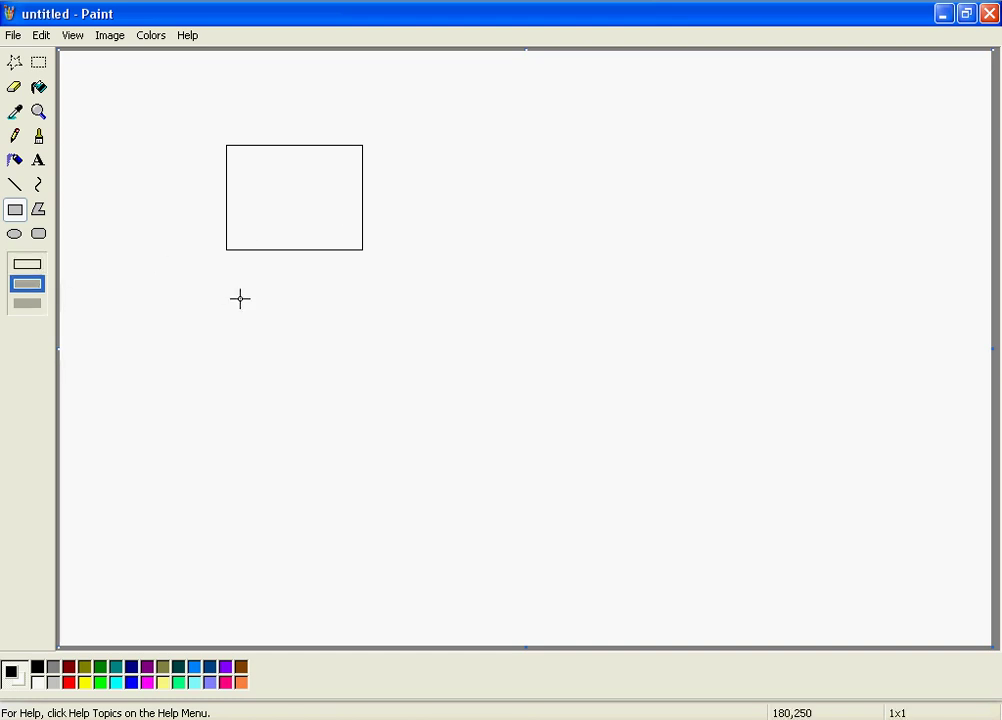
drag(236, 296, 421, 428)
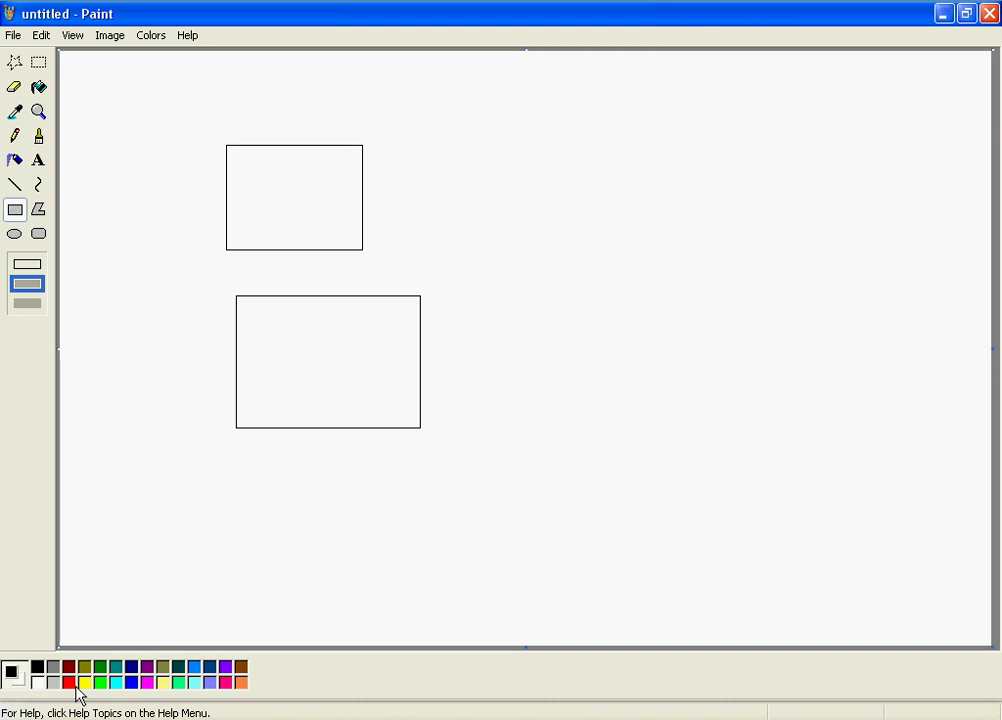
Add a solid black rectangle right of centre and a solid green one lower left.
click(30, 305)
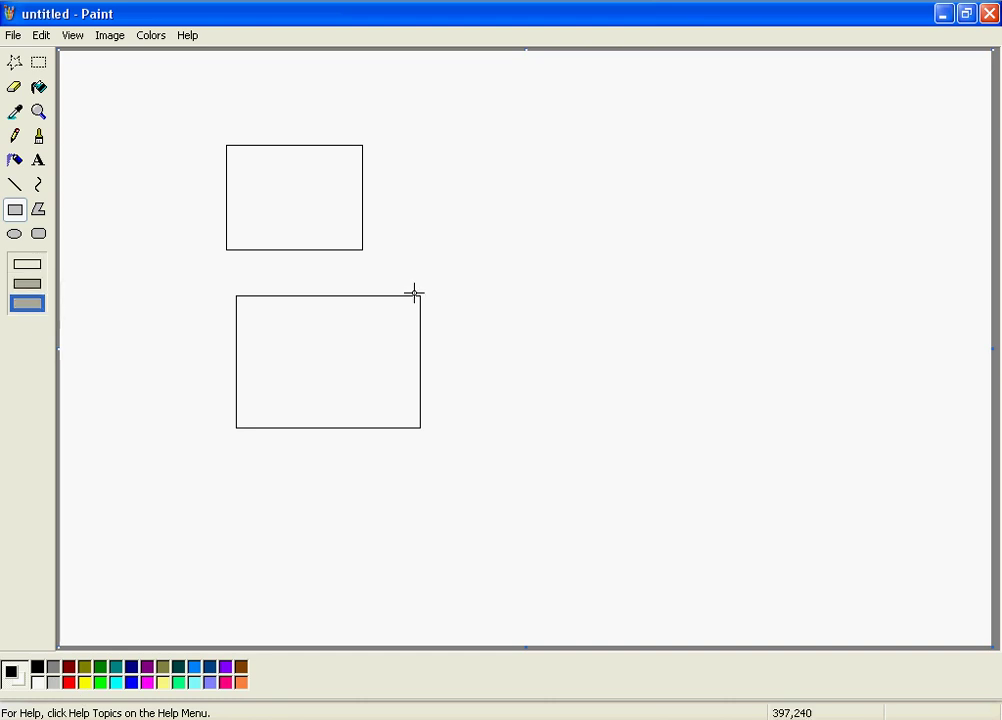
mouse_move(517, 220)
mouse_down()
mouse_move(633, 387)
mouse_move(740, 391)
mouse_up()
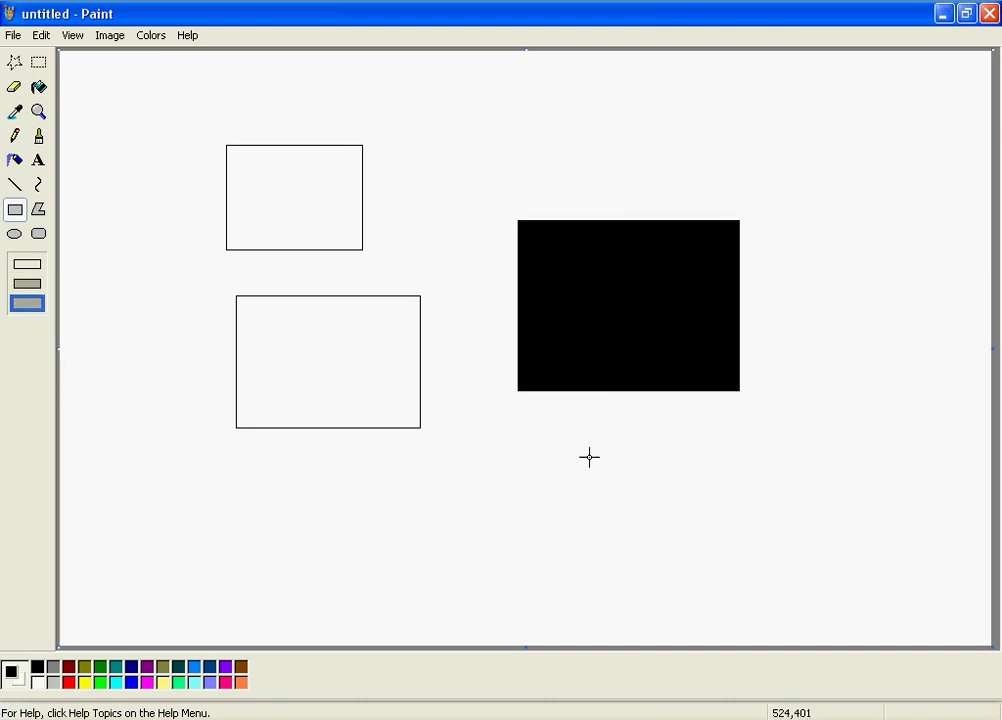
click(99, 684)
drag(185, 487, 322, 603)
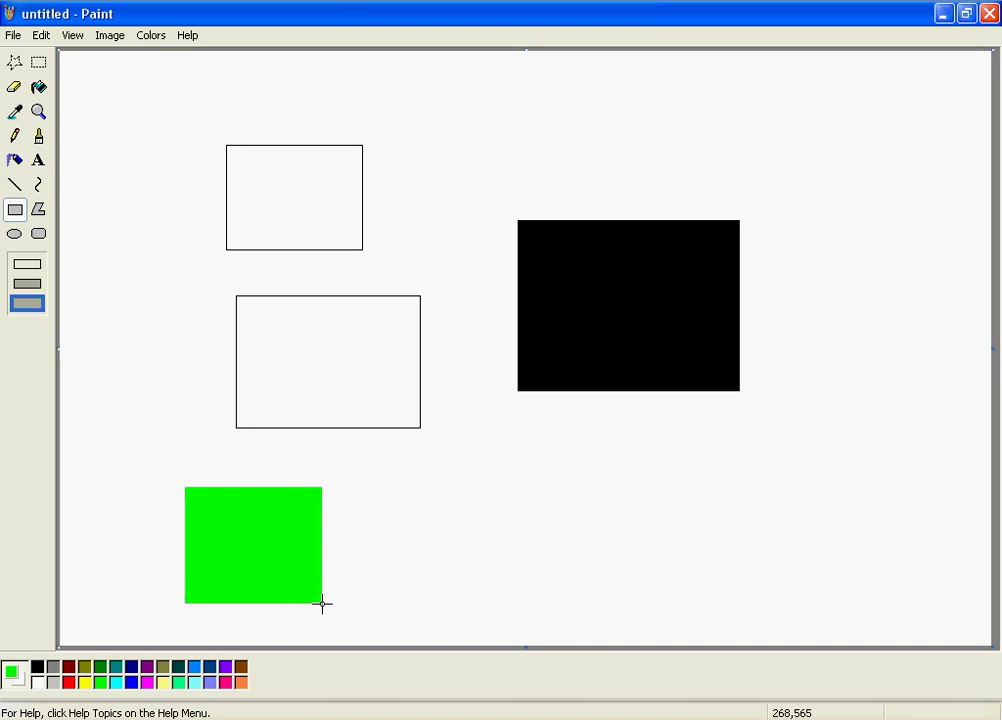
click(15, 234)
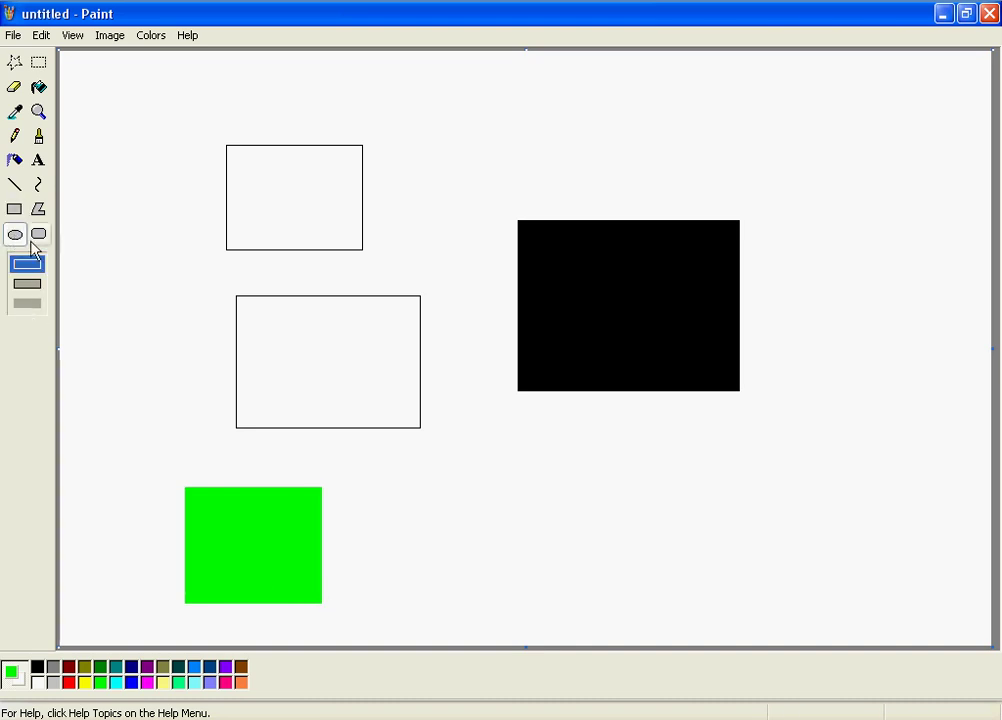
Draw a green rounded rectangle upper left, a green line, and lavender lines top right.
click(39, 237)
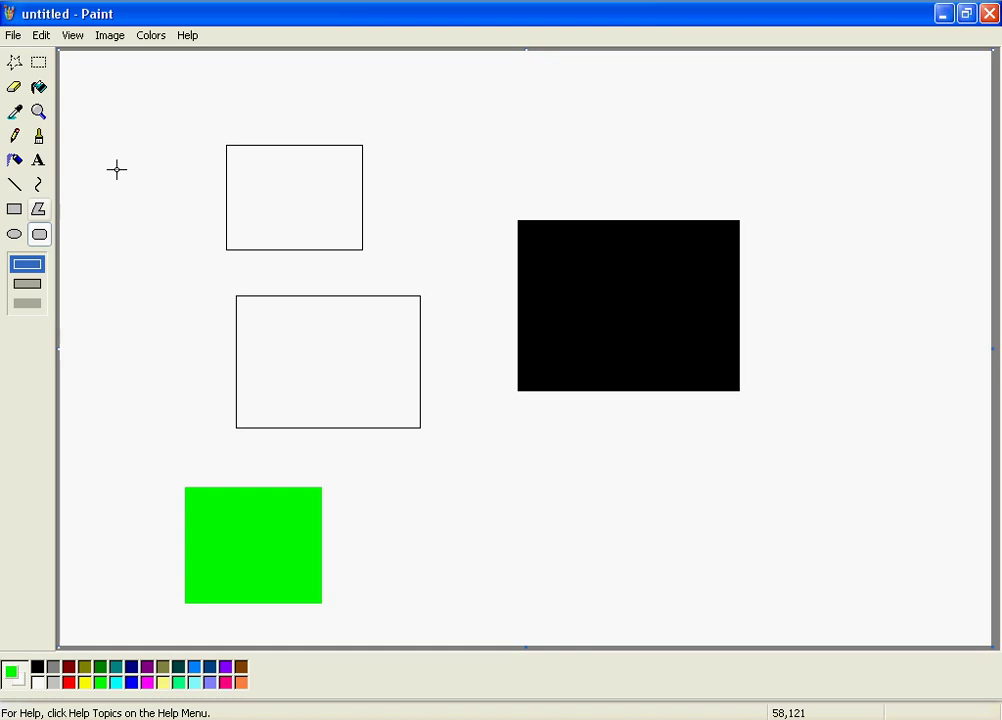
drag(120, 169, 205, 253)
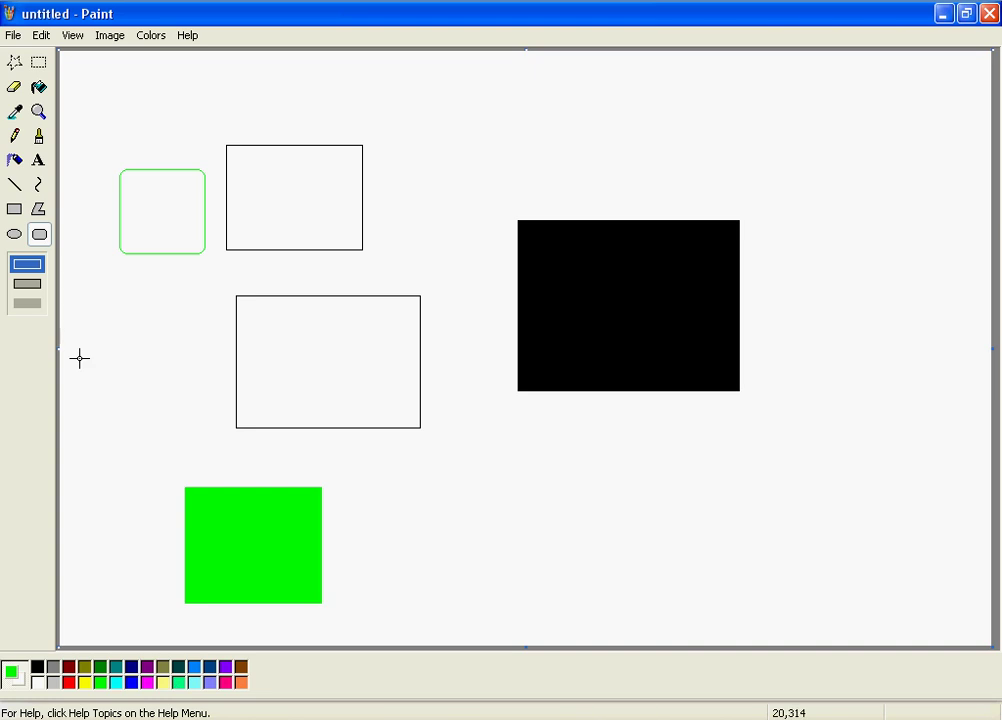
click(22, 187)
mouse_move(452, 108)
mouse_down()
mouse_move(747, 121)
mouse_move(479, 197)
mouse_move(764, 173)
mouse_up()
click(210, 682)
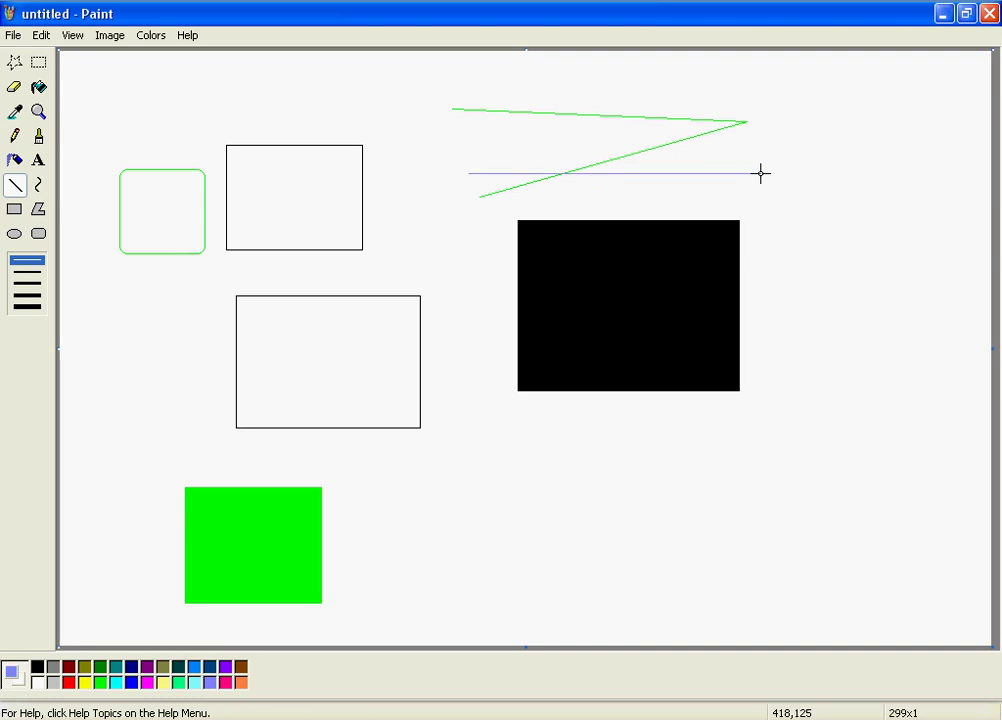
drag(671, 197, 829, 204)
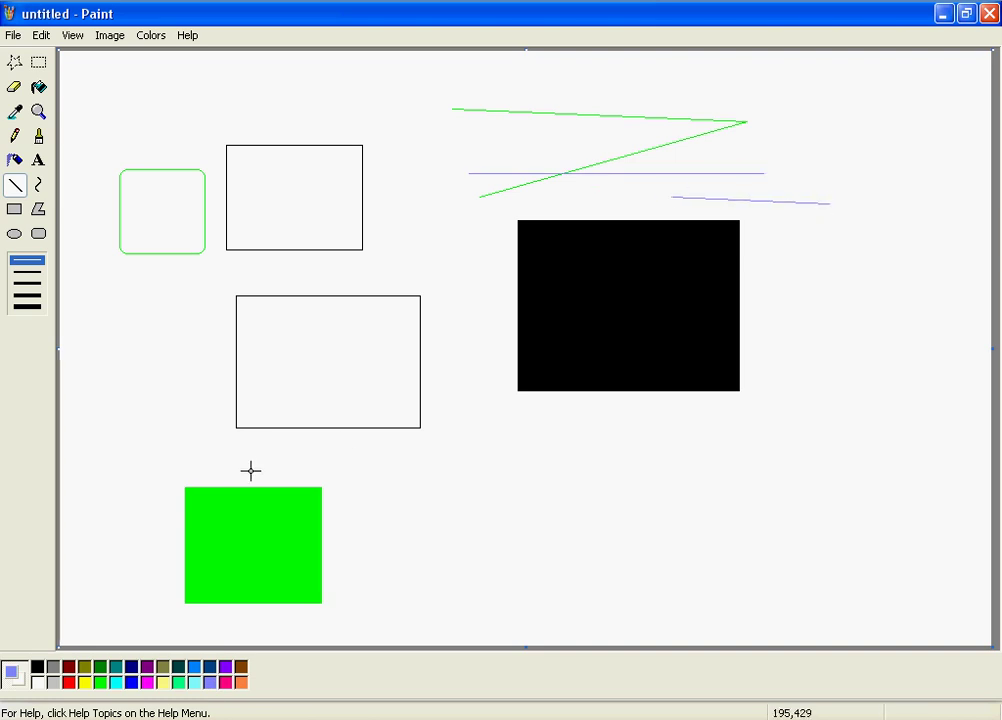
Draw a lavender S-shaped curve across the lower left, then close Paint without saving.
click(37, 188)
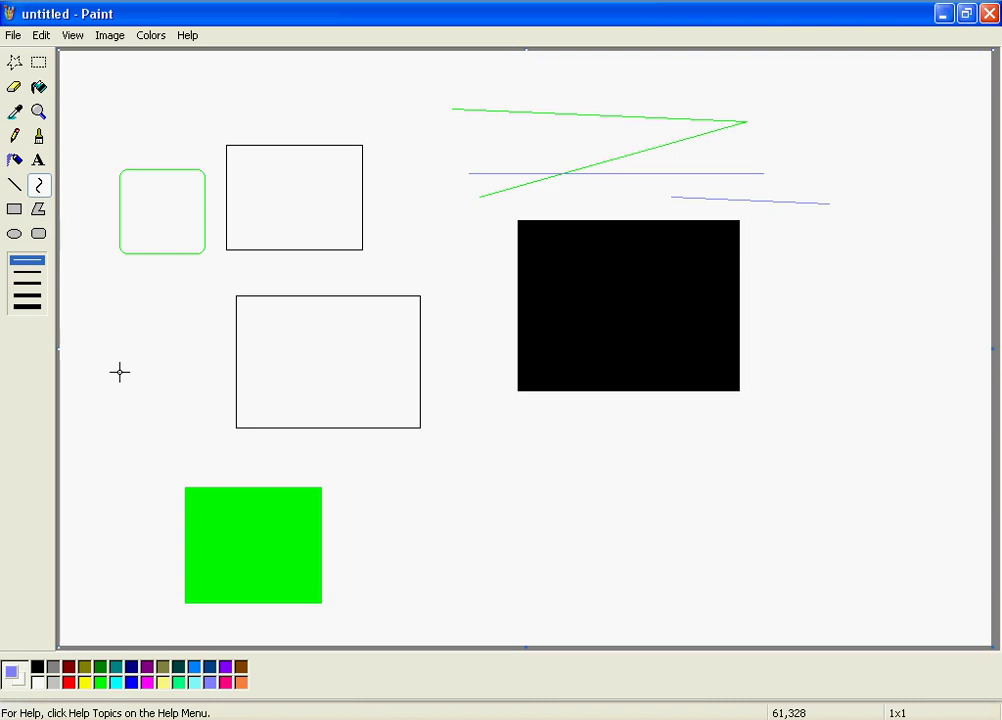
drag(120, 372, 435, 521)
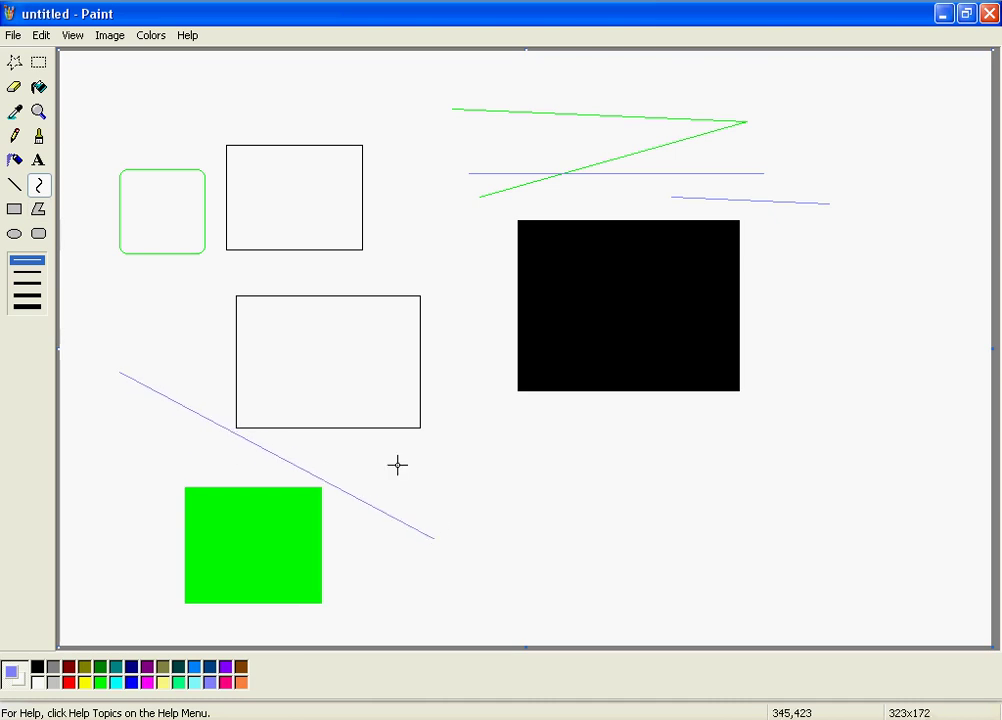
drag(396, 465, 403, 338)
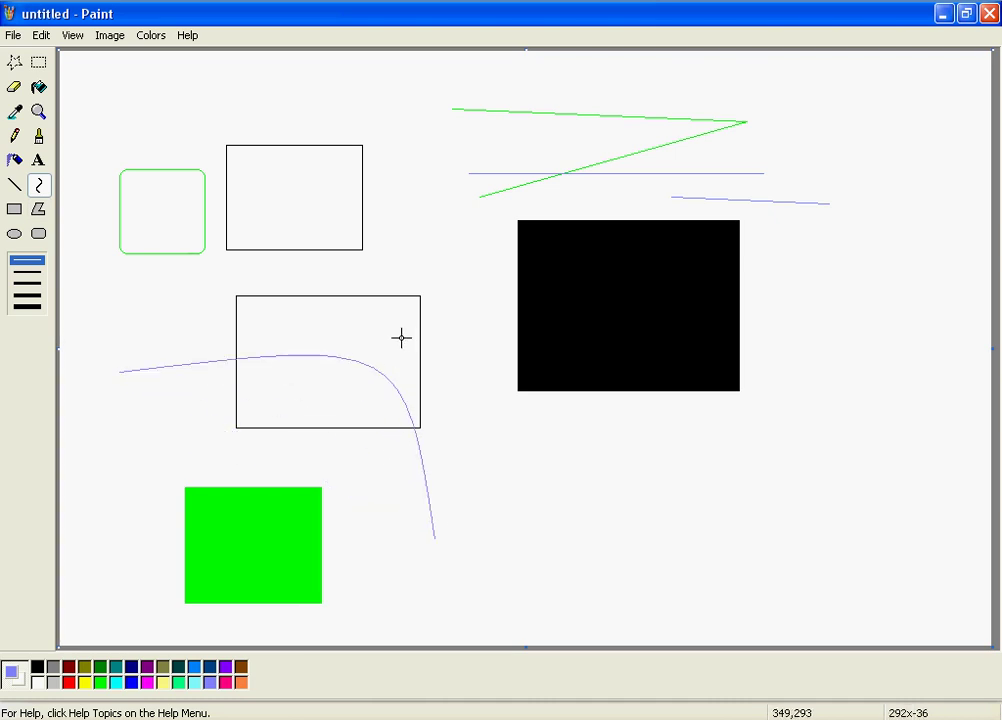
mouse_move(320, 440)
mouse_down()
mouse_move(295, 526)
mouse_move(195, 472)
mouse_move(38, 456)
mouse_move(85, 471)
mouse_move(150, 454)
mouse_up()
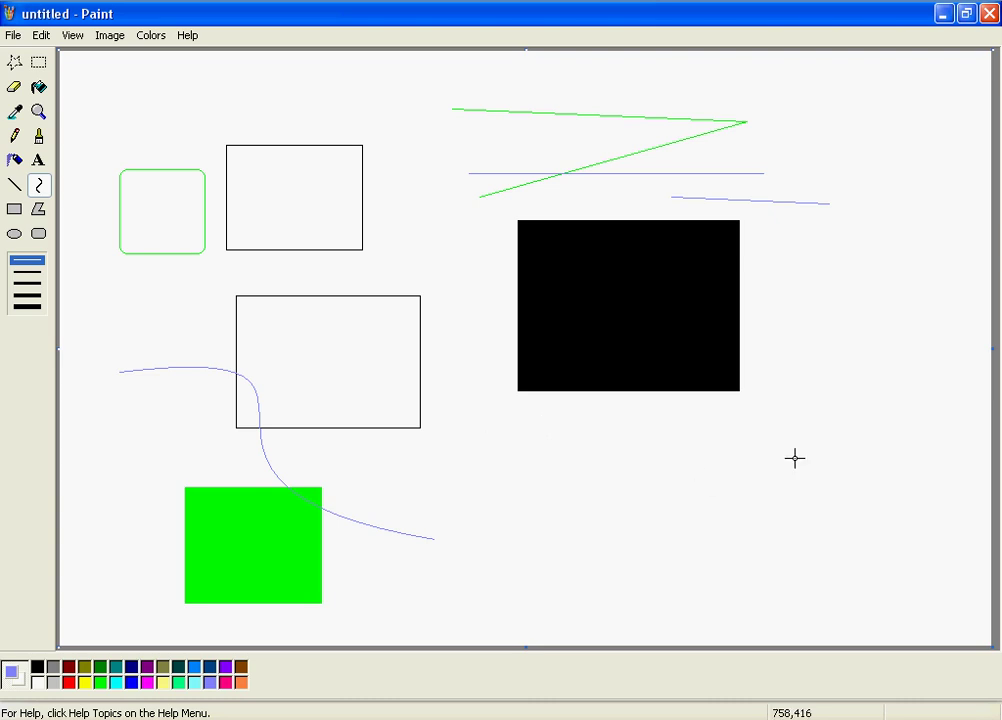
click(989, 13)
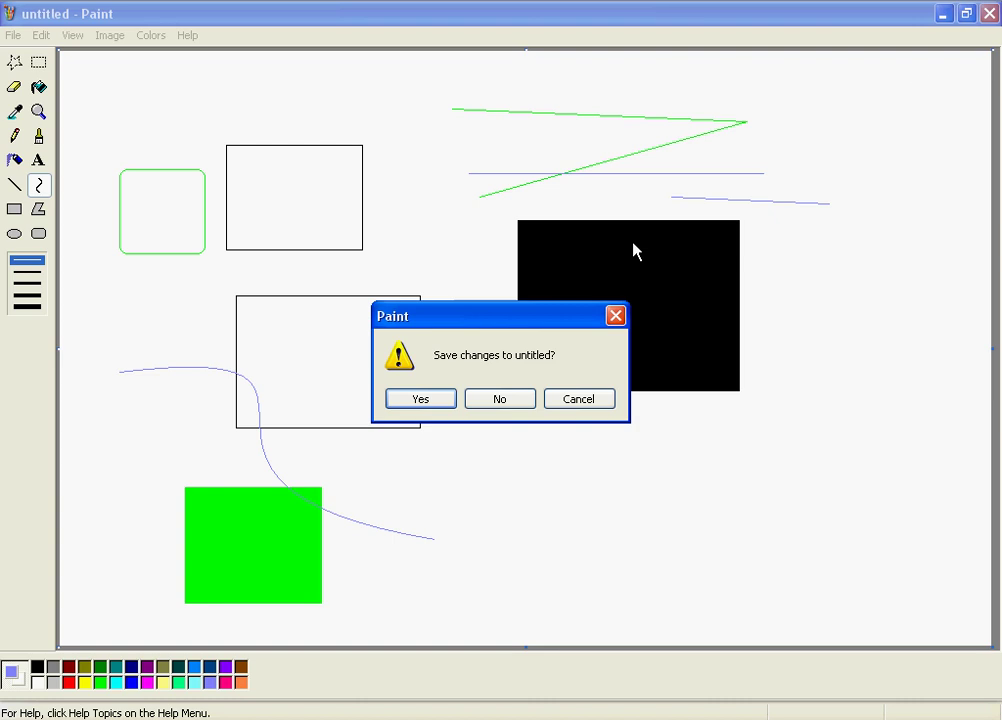
click(472, 402)
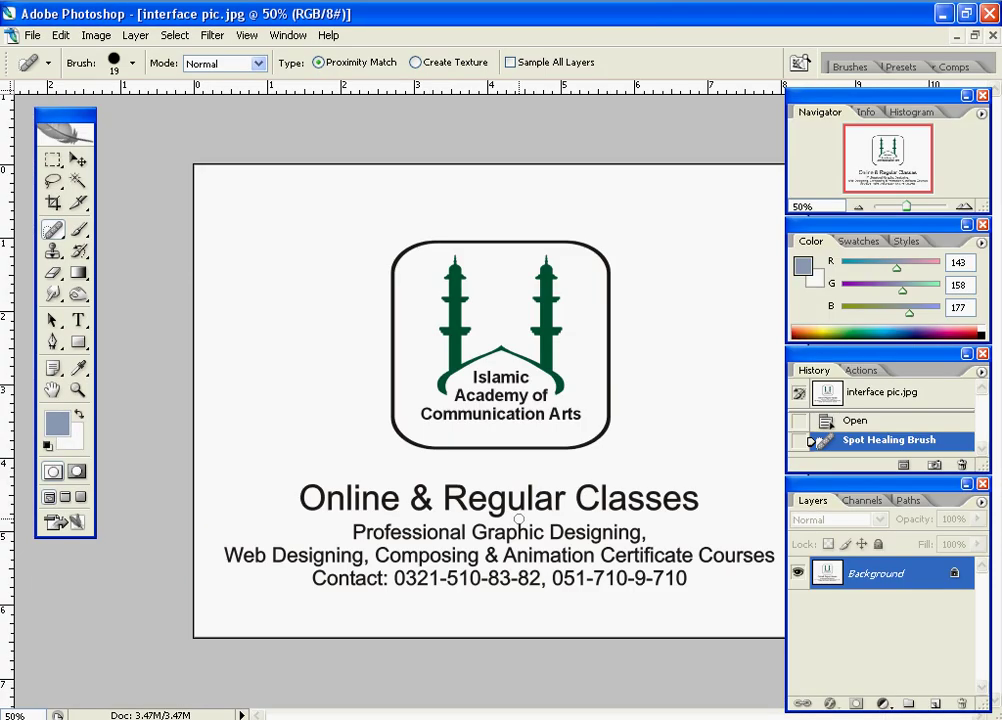